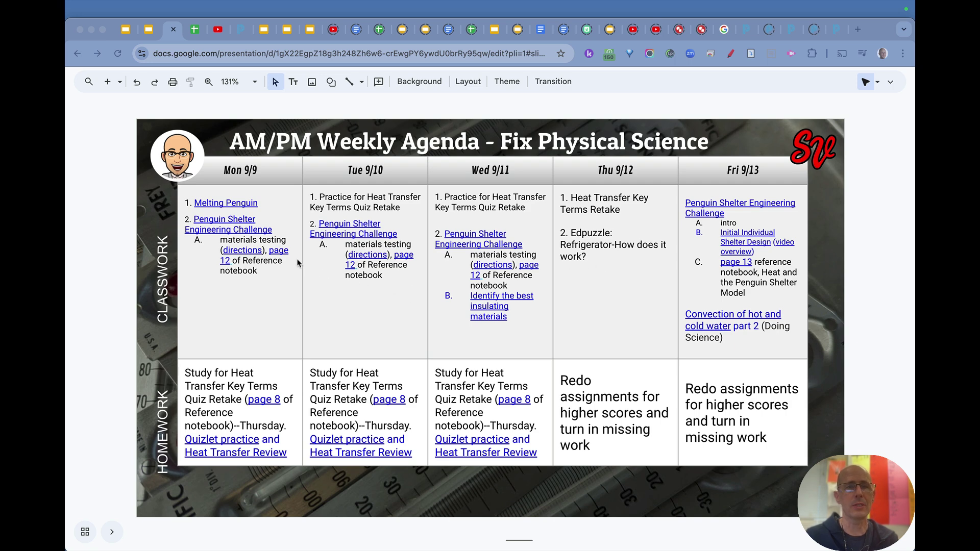
# - View the lamp temperature data sheet, then switch to the Melting Ice Cube Penguin video
pyautogui.click(202, 35)
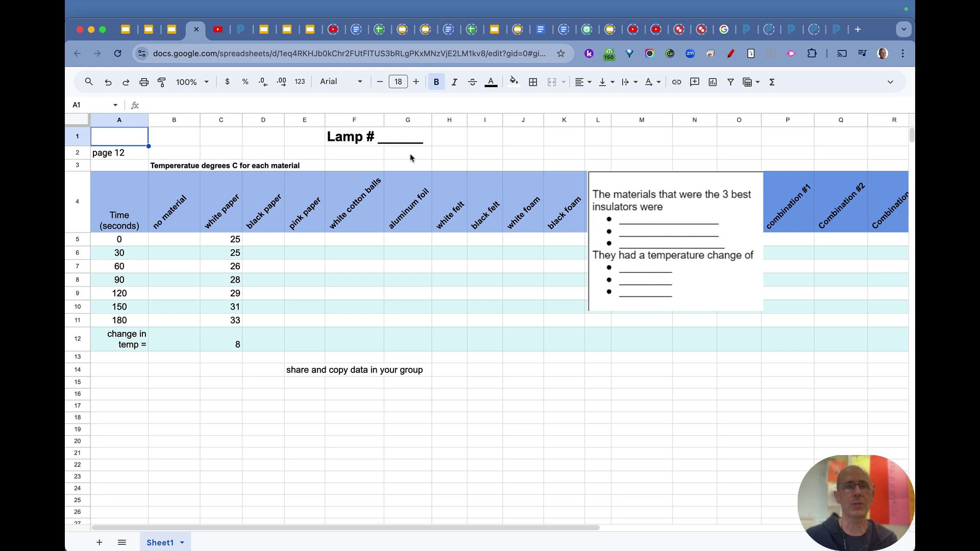
pyautogui.click(218, 30)
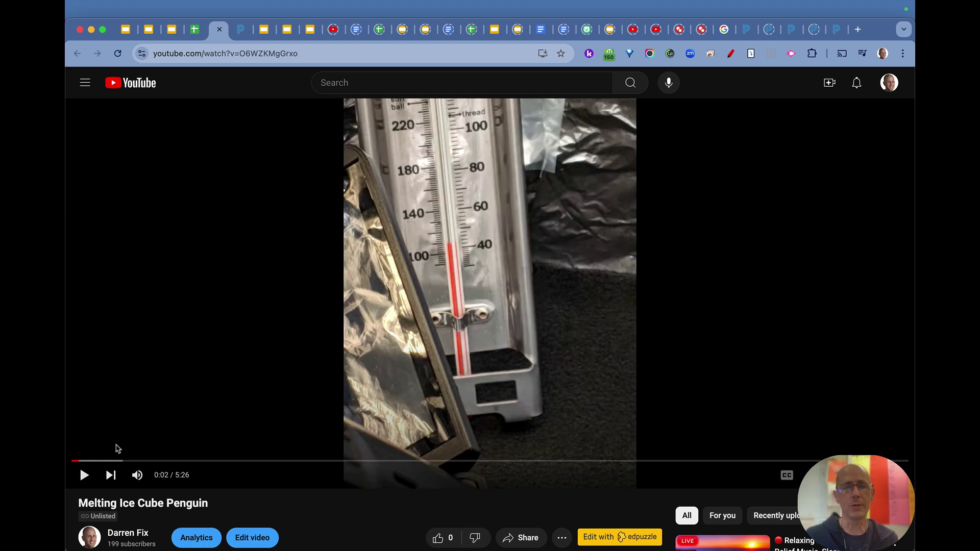
# - Play the penguin video, jump twice ahead to the melting footage, and pause at 2:03
pyautogui.click(119, 448)
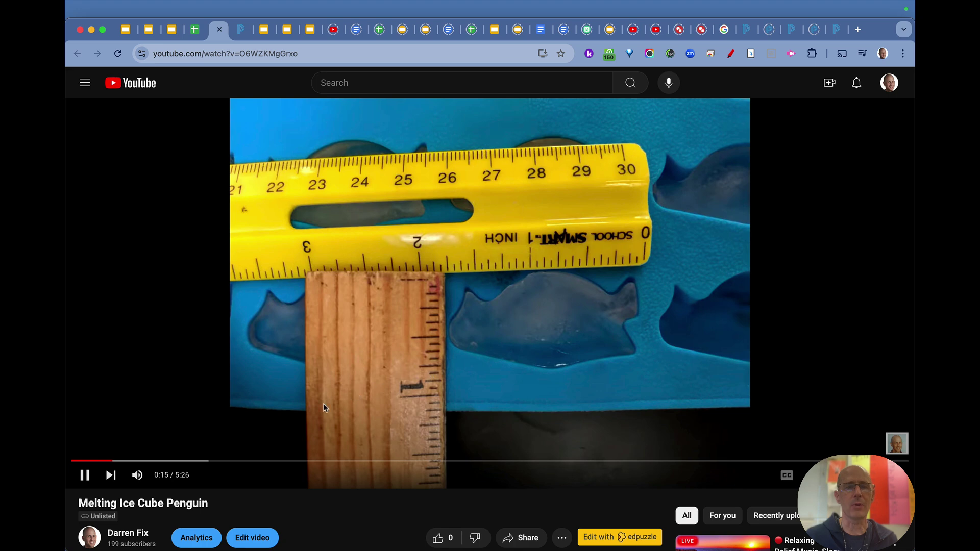
pyautogui.click(220, 461)
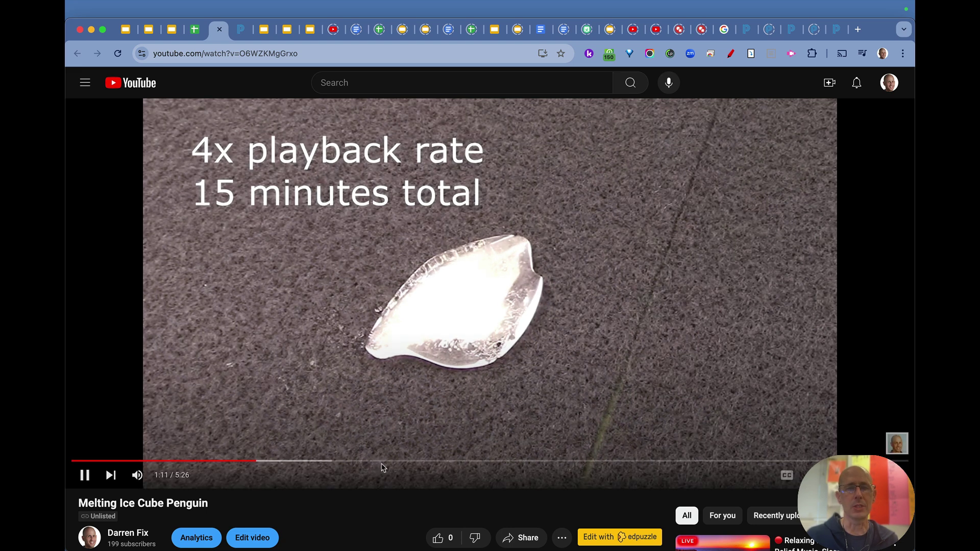
pyautogui.click(383, 463)
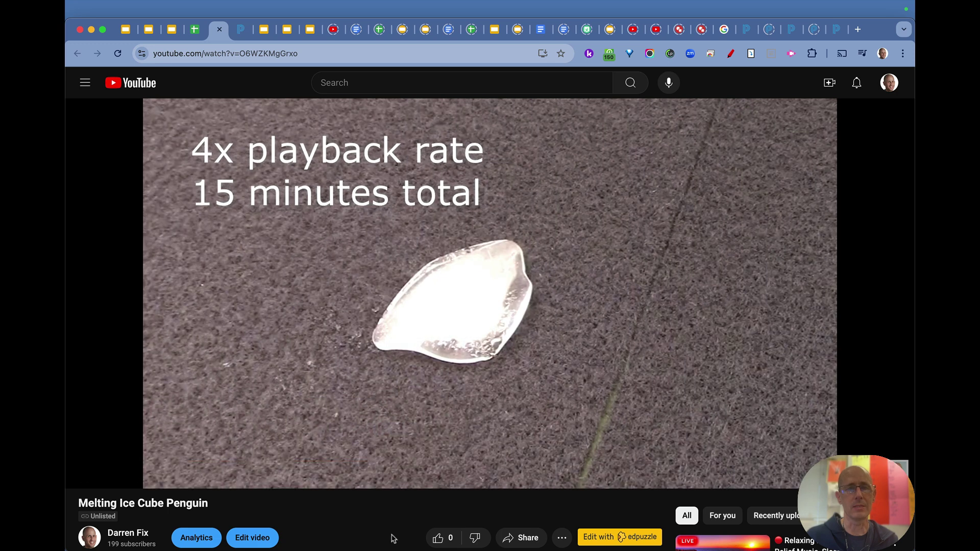
pyautogui.click(281, 205)
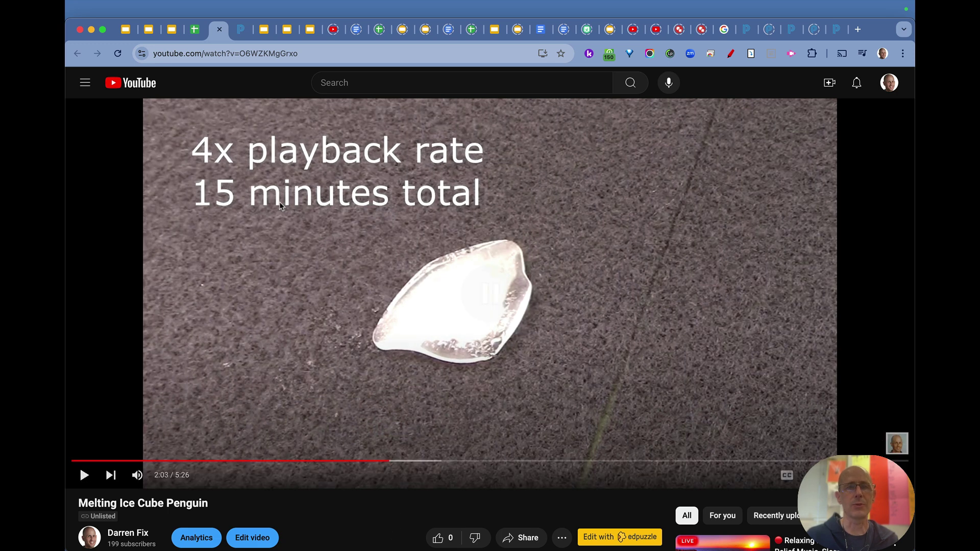
# - Return to the Fix Physical Science weekly agenda slide
pyautogui.click(172, 30)
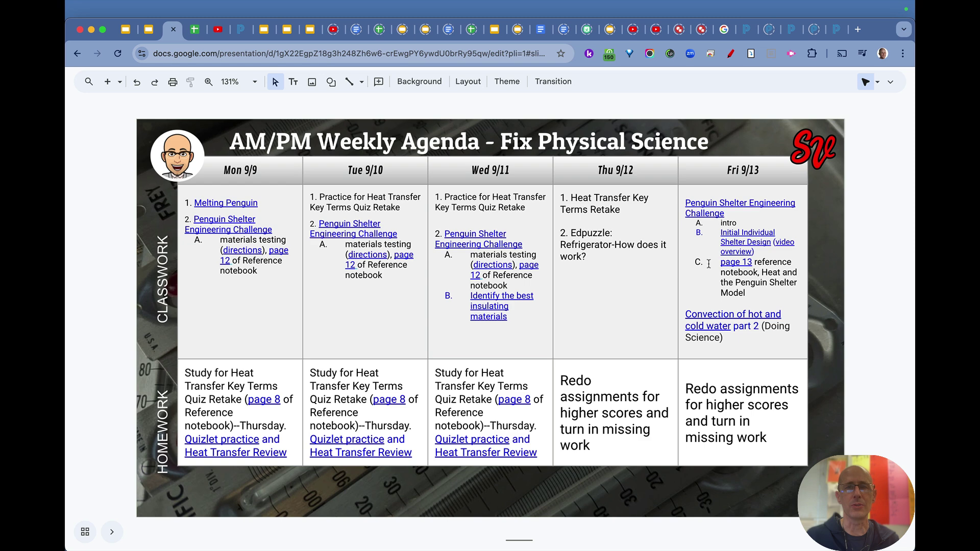
pyautogui.click(736, 234)
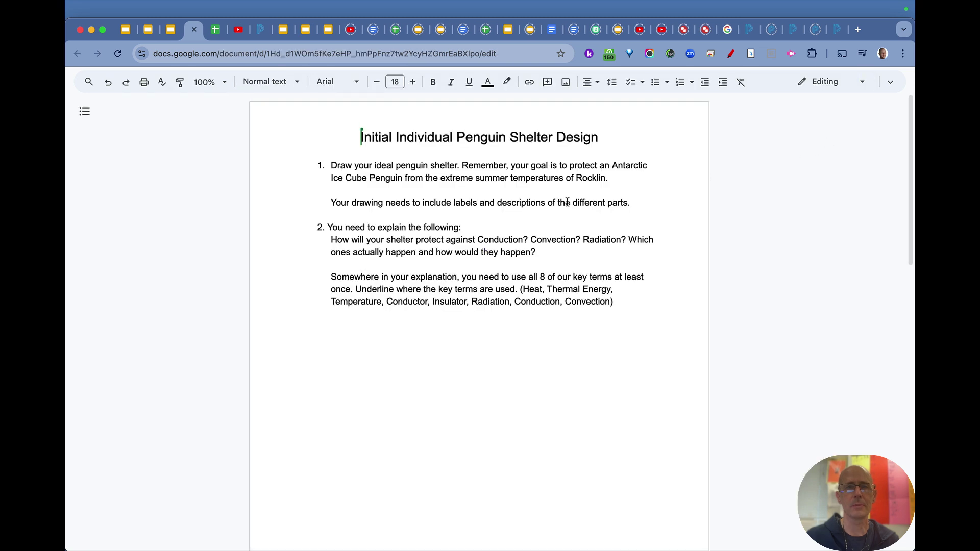
pyautogui.click(568, 203)
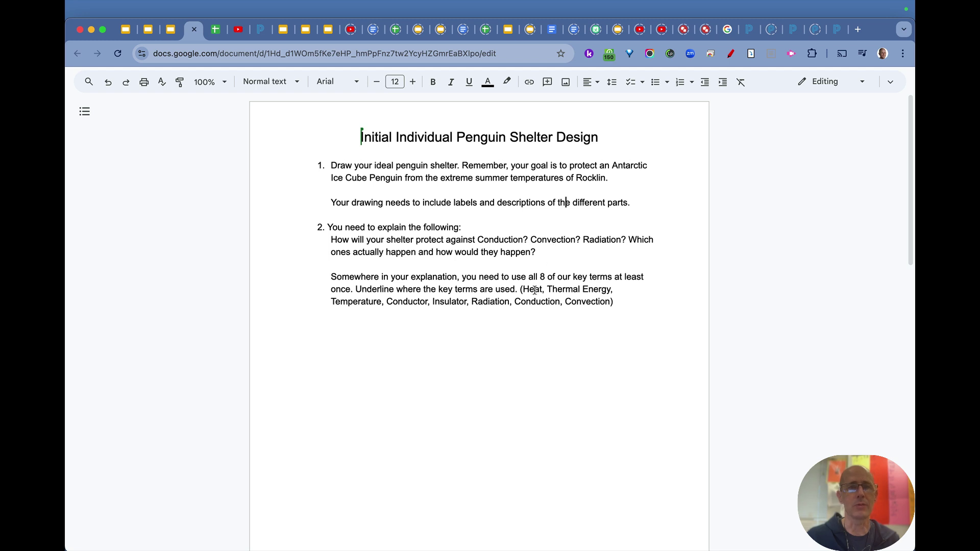
# - Back on the agenda, open the Fri 9/13 page 13 Heat and the Penguin Shelter Model link
pyautogui.click(170, 29)
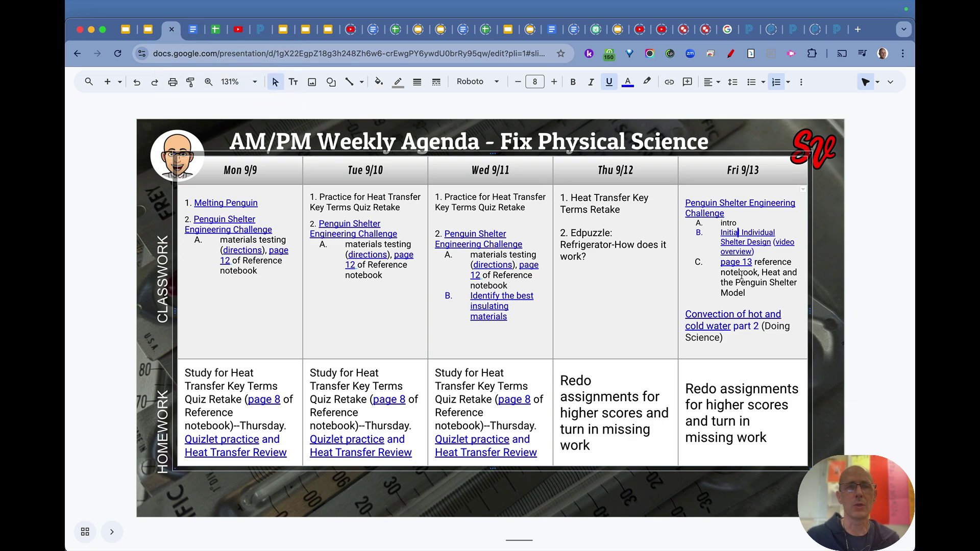
pyautogui.click(734, 262)
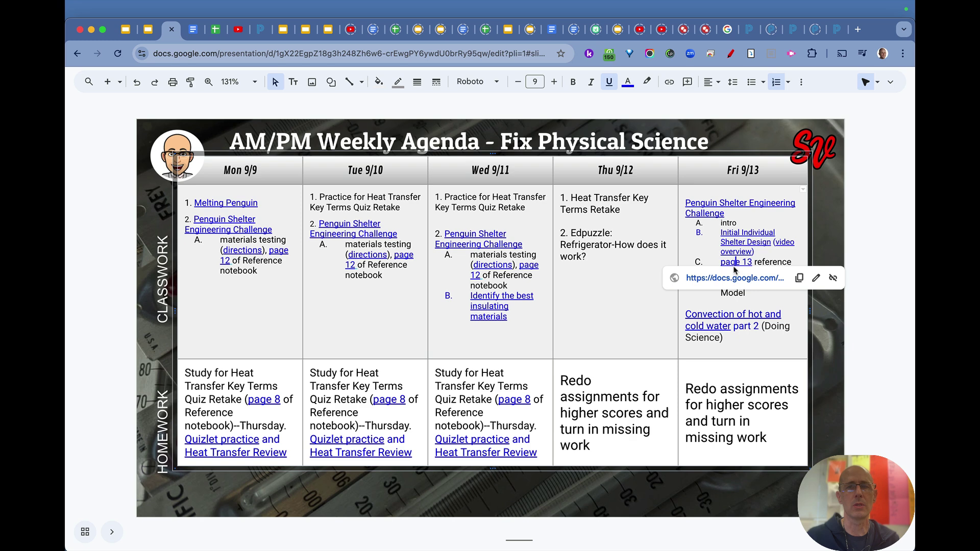
pyautogui.click(735, 278)
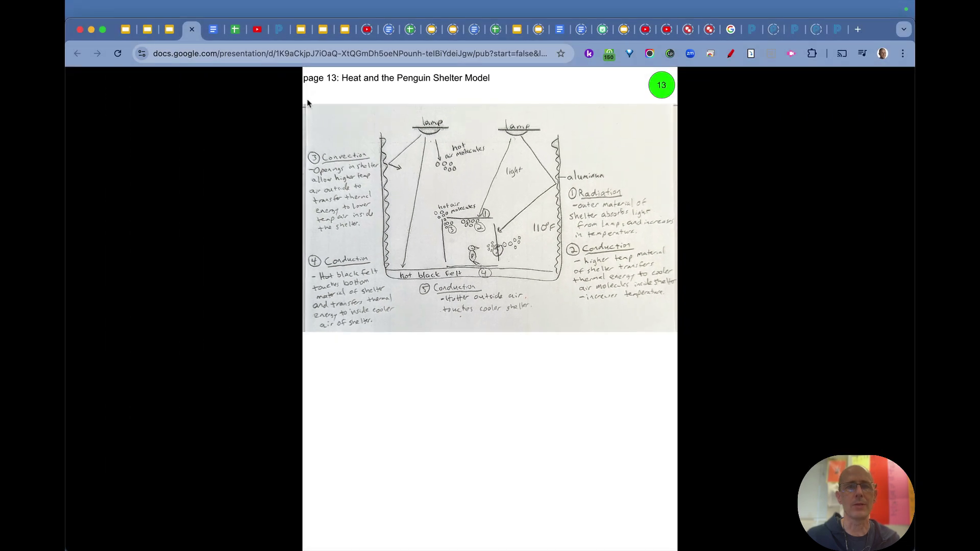
# - Bring the Initial Individual Penguin Shelter Design instructions back on screen
pyautogui.click(222, 34)
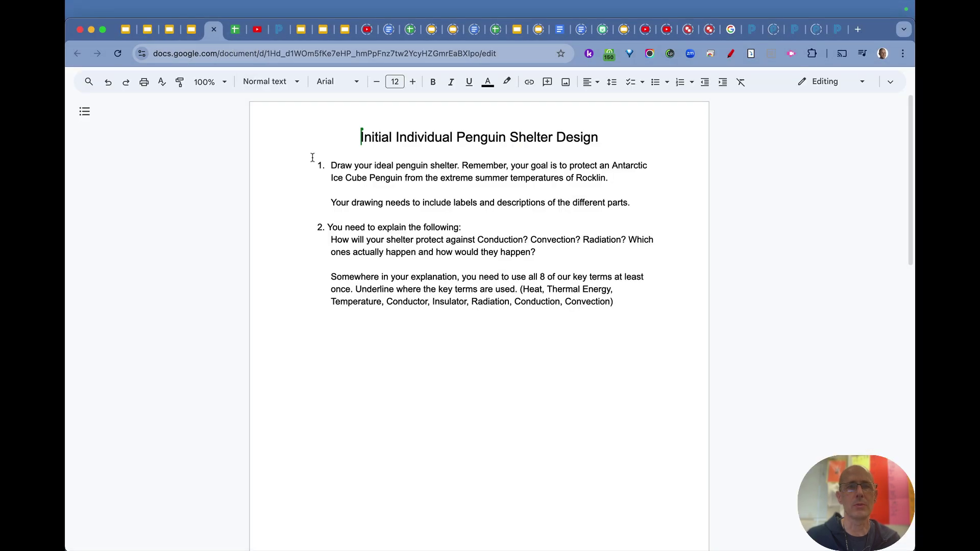